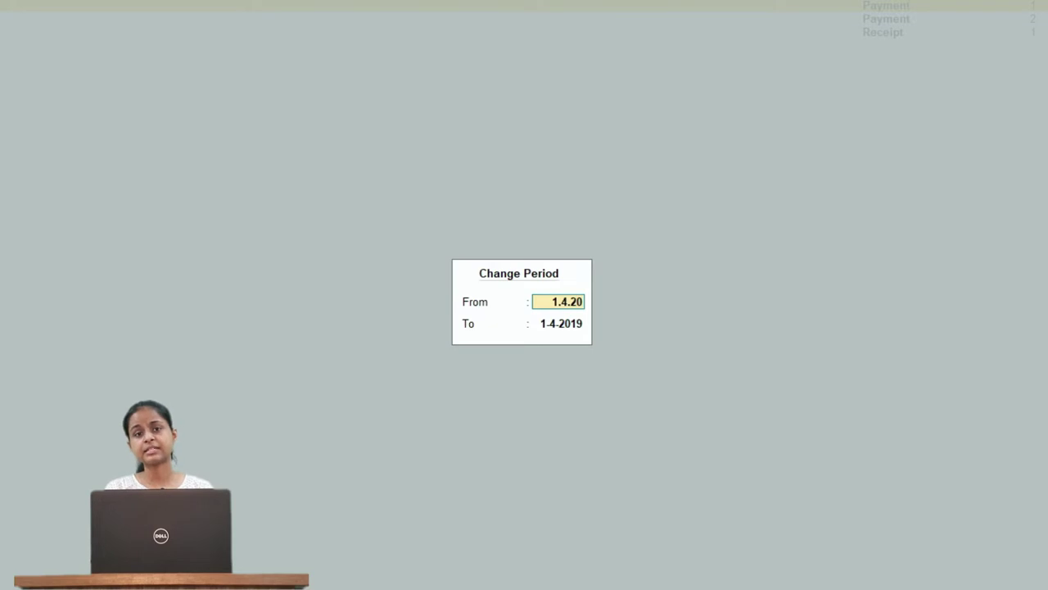
Step: Set the report period from 1-4-2019 to 31-3-2020
key(Return)
text(3)
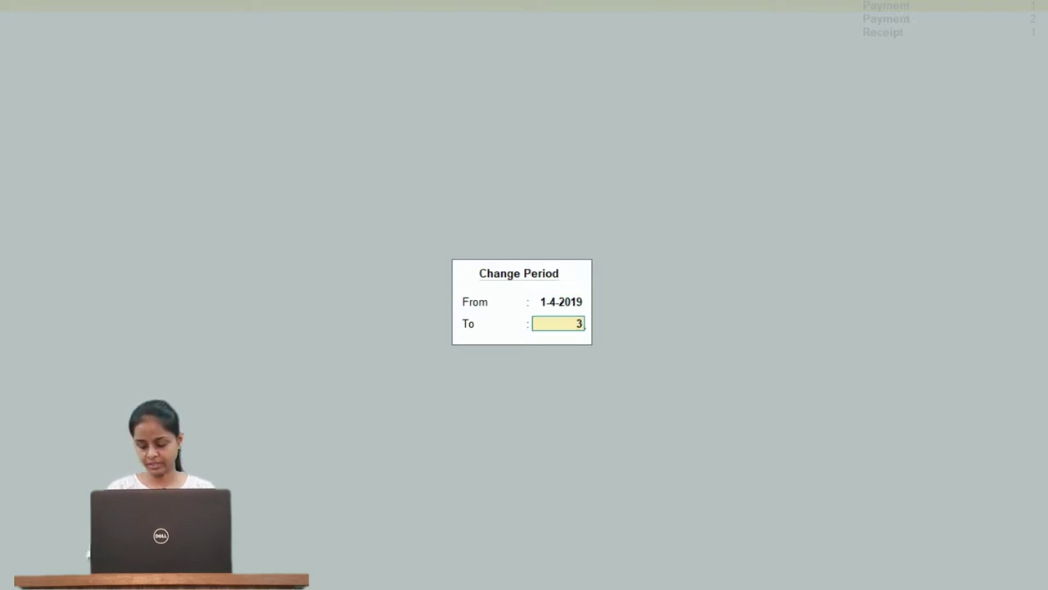
text(1.3.2020)
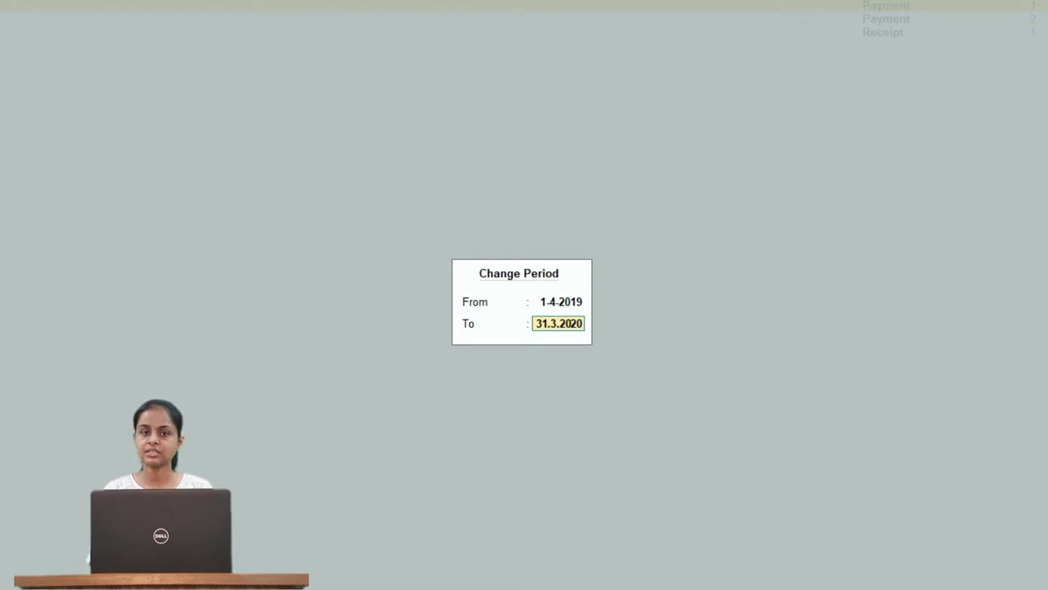
key(Return)
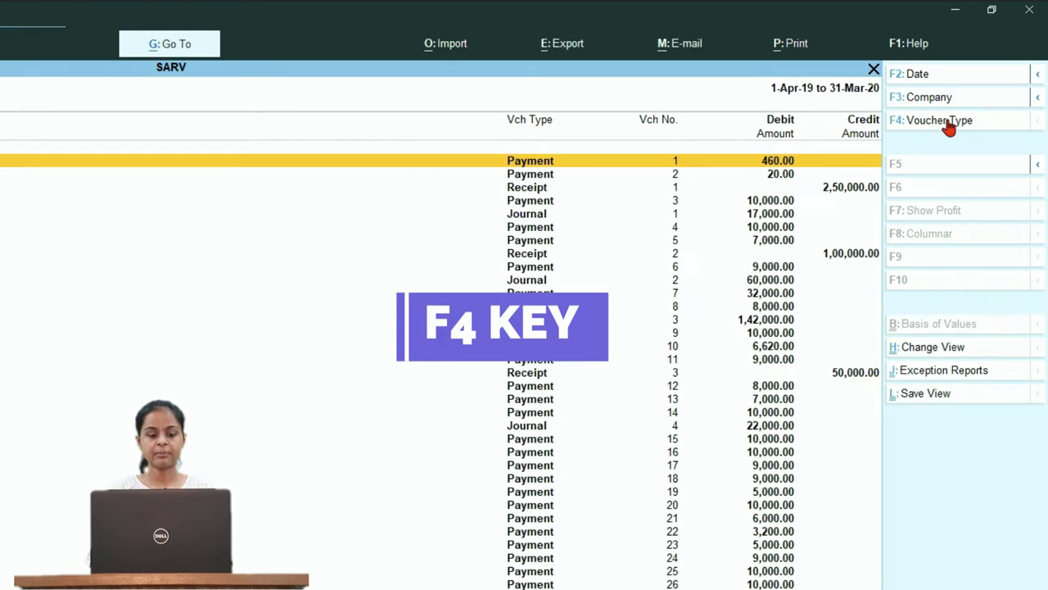
Step: Filter the Day Book to show only Sales vouchers
key(F4)
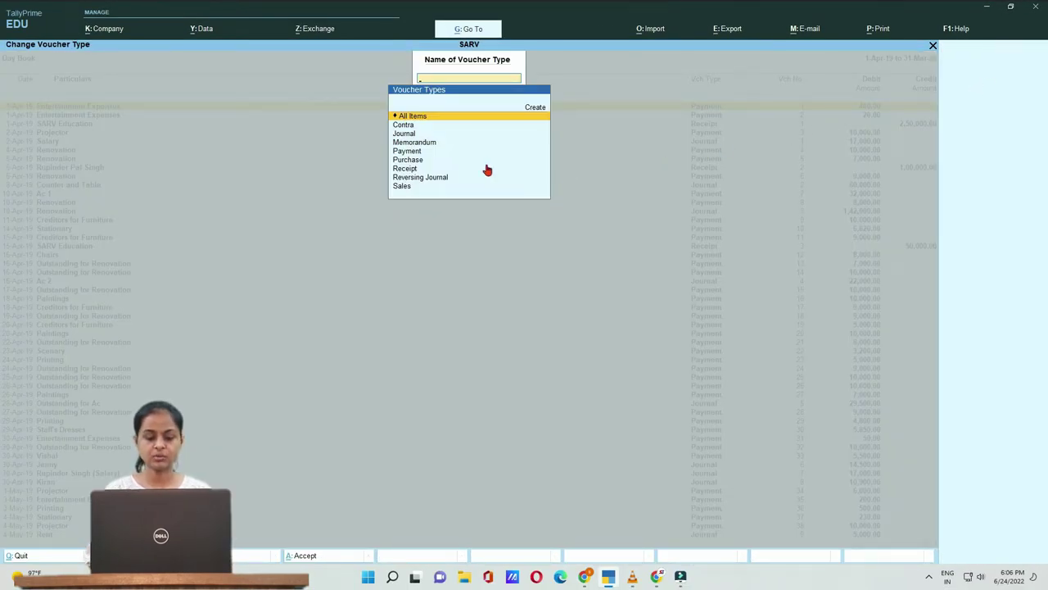
click(402, 187)
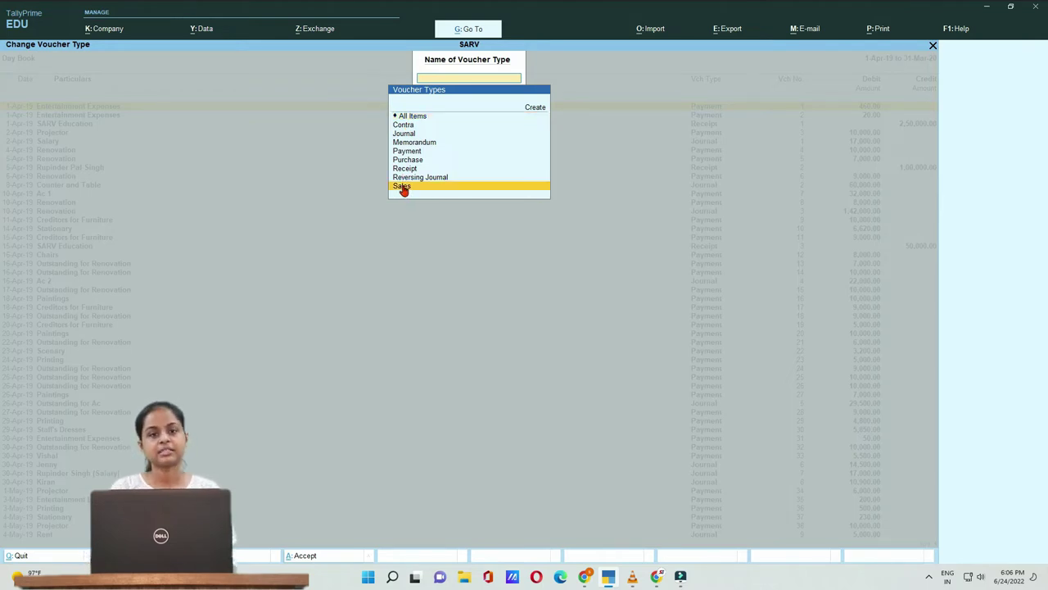
click(403, 188)
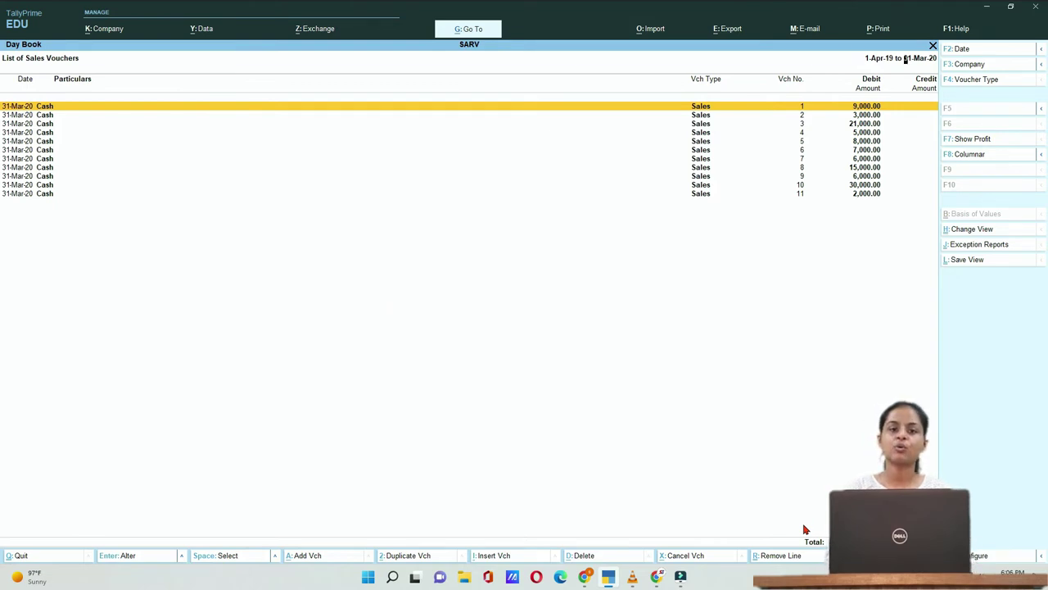
Step: Open sales voucher no. 1 for alteration and save it without edits
key(Return)
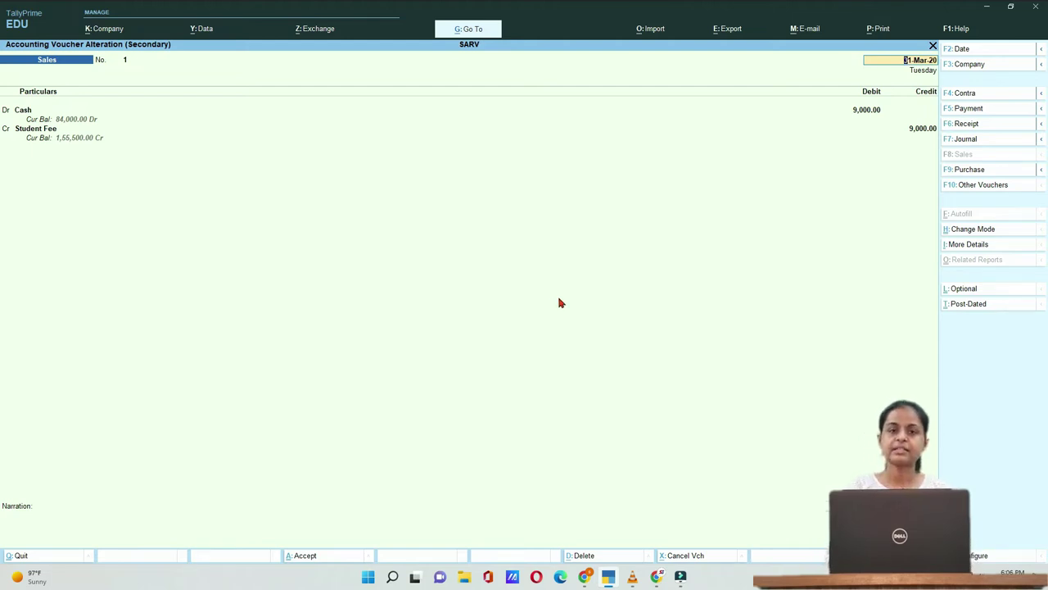
key(ctrl)
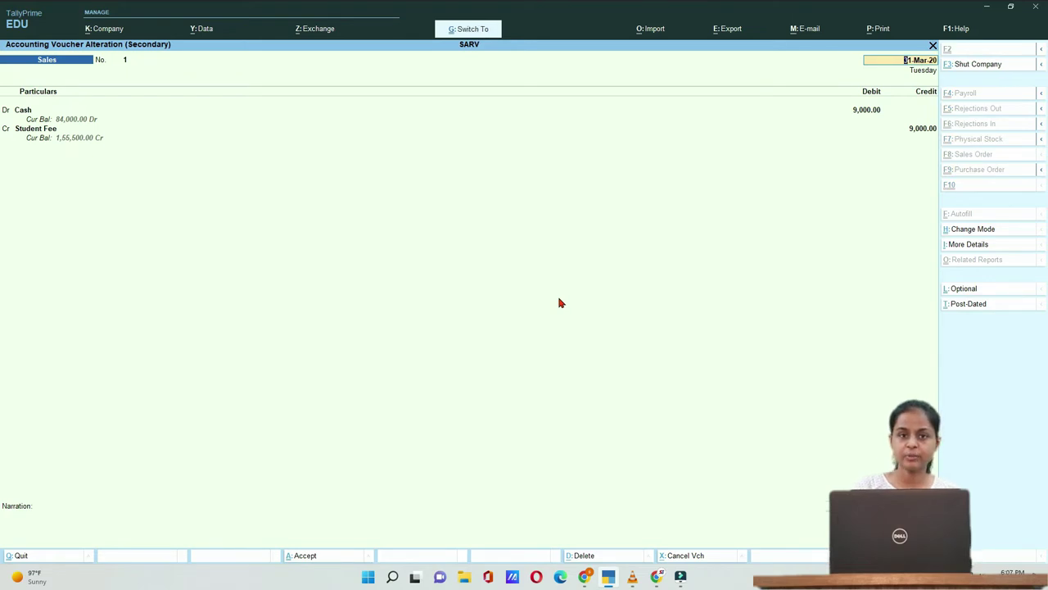
key(ctrl+a)
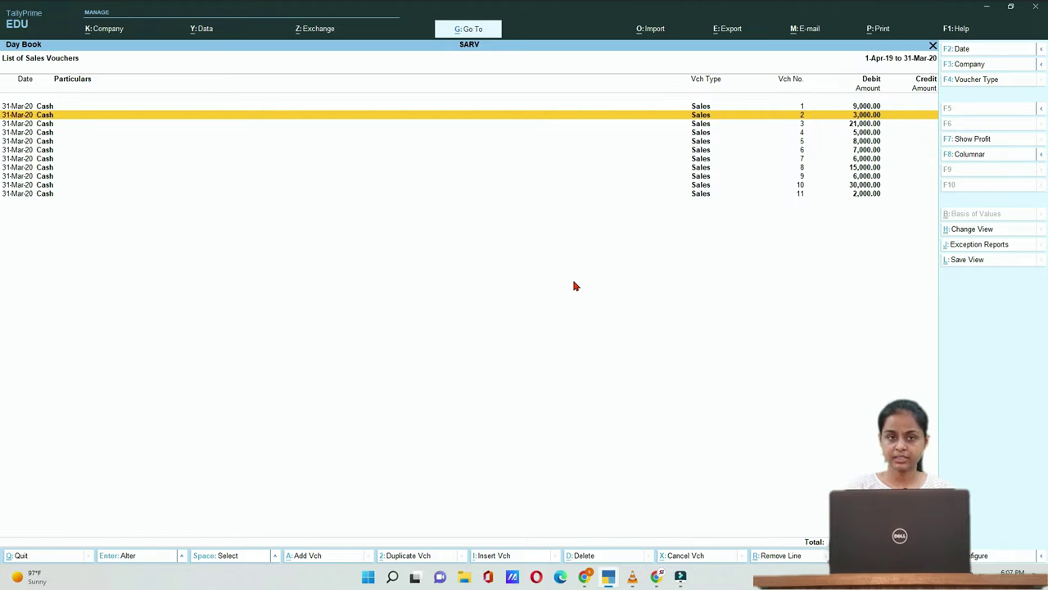
Step: Delete sales voucher no. 2 from the Day Book and confirm the deletion
key(alt+d)
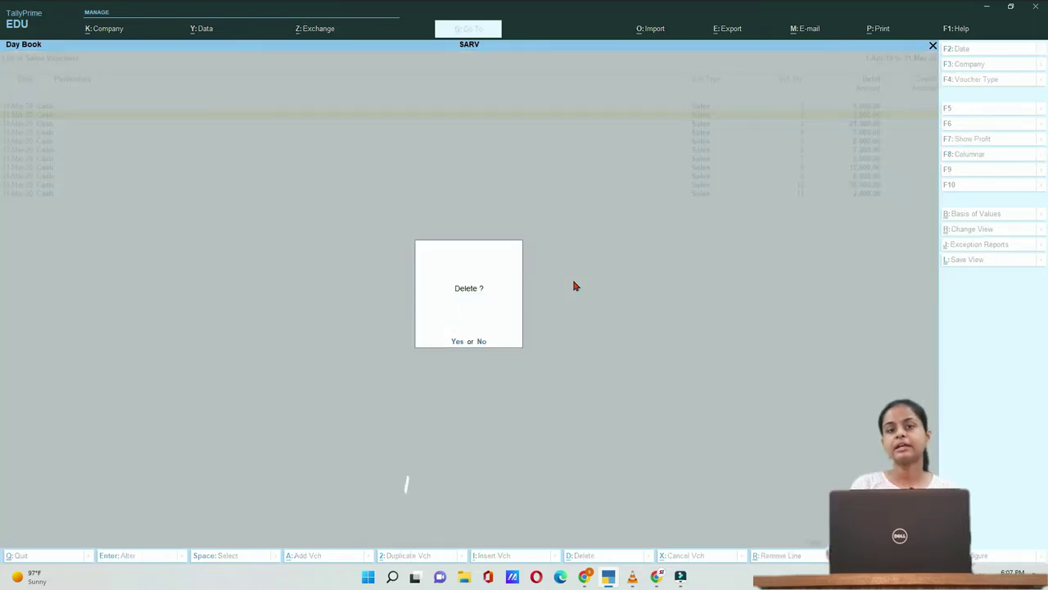
click(457, 342)
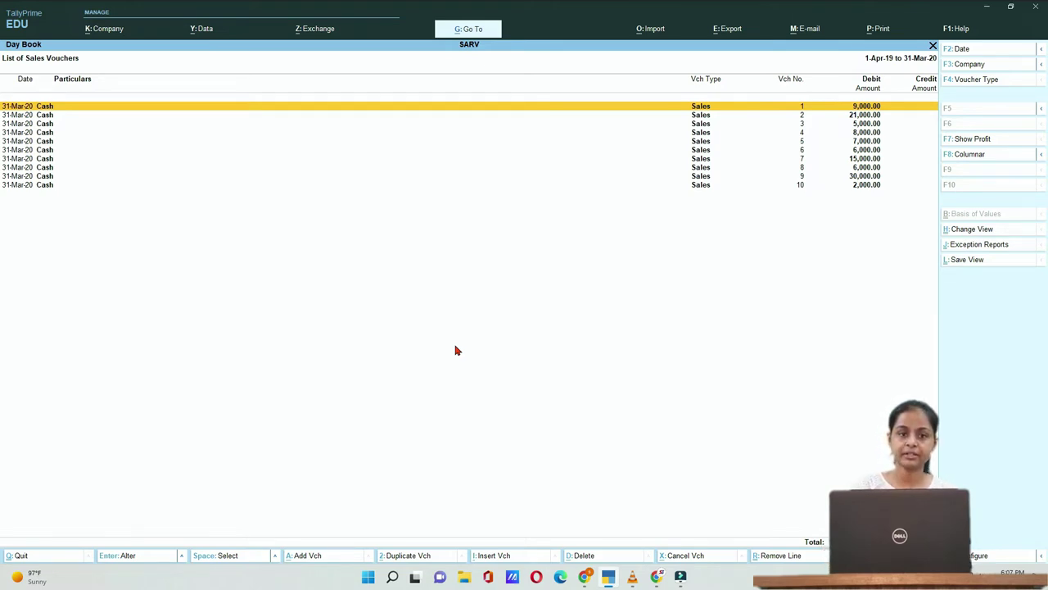
Step: Select sales vouchers no. 1, 4 and 7 together and delete them in one operation
key(space)
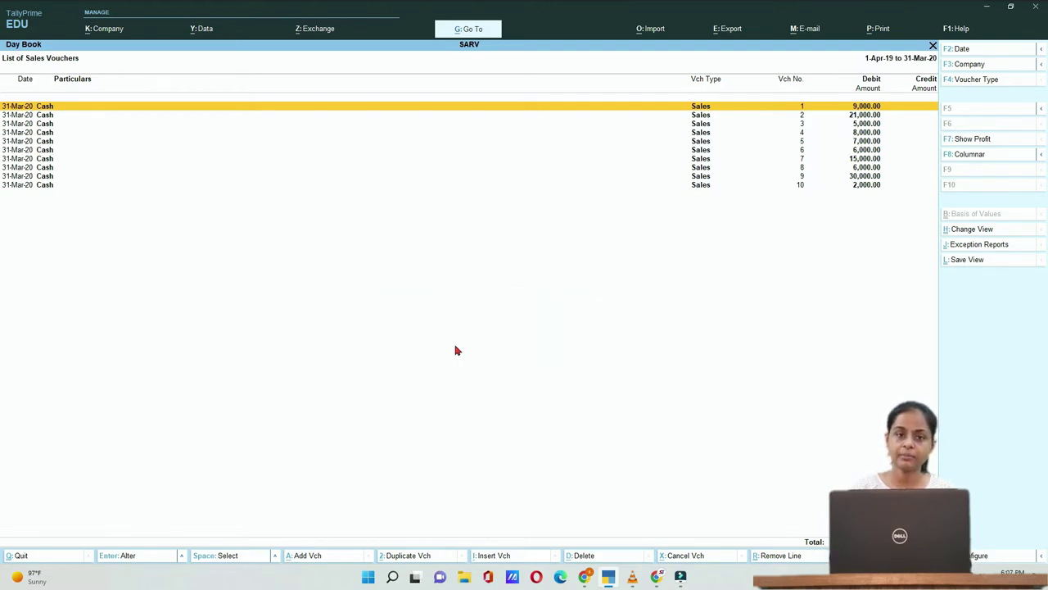
key(space)
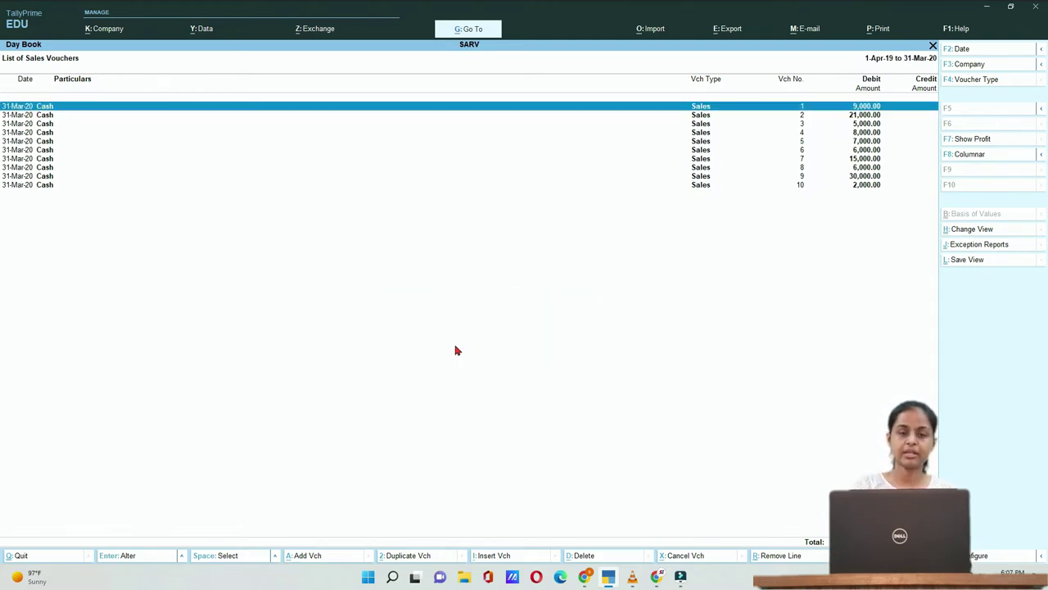
key(Down)
key(Down)
key(Down)
key(space)
key(Down)
key(Down)
key(Down)
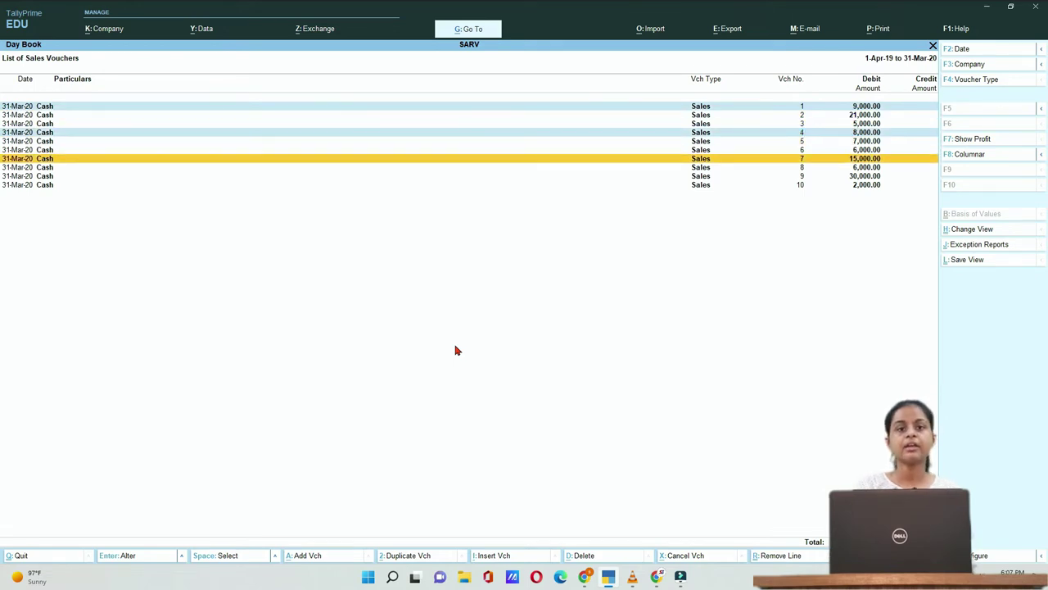
key(space)
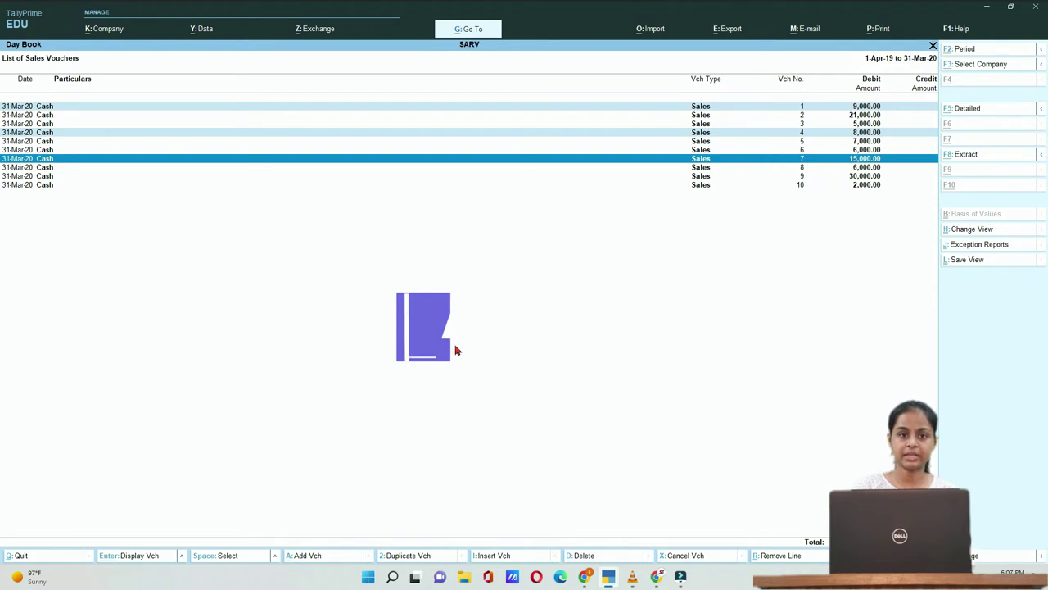
key(alt+d)
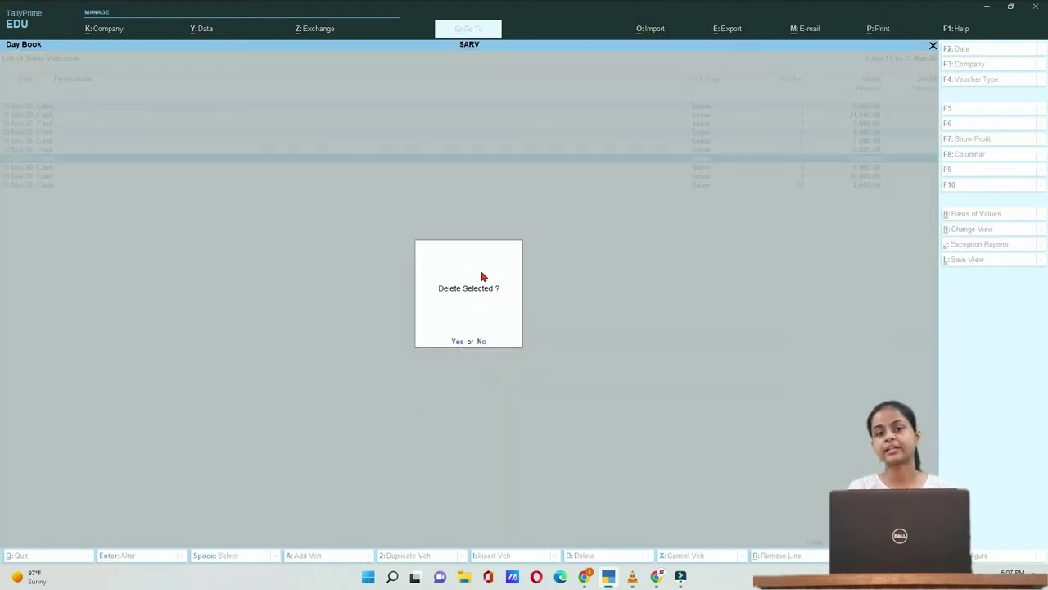
click(454, 344)
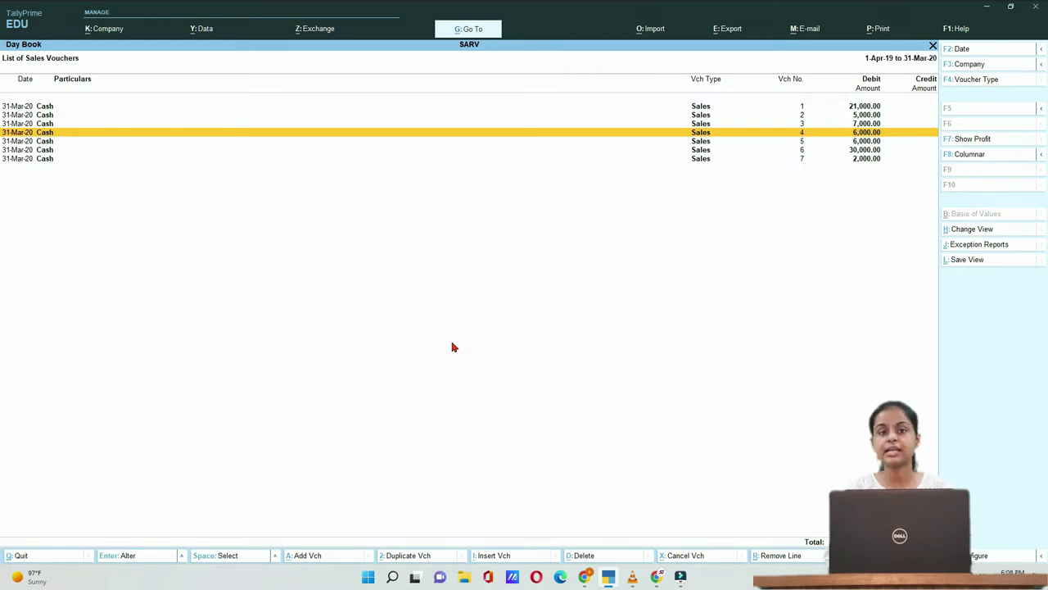
Step: Select all the listed sales vouchers at once and clear the selection again
key(ctrl+space)
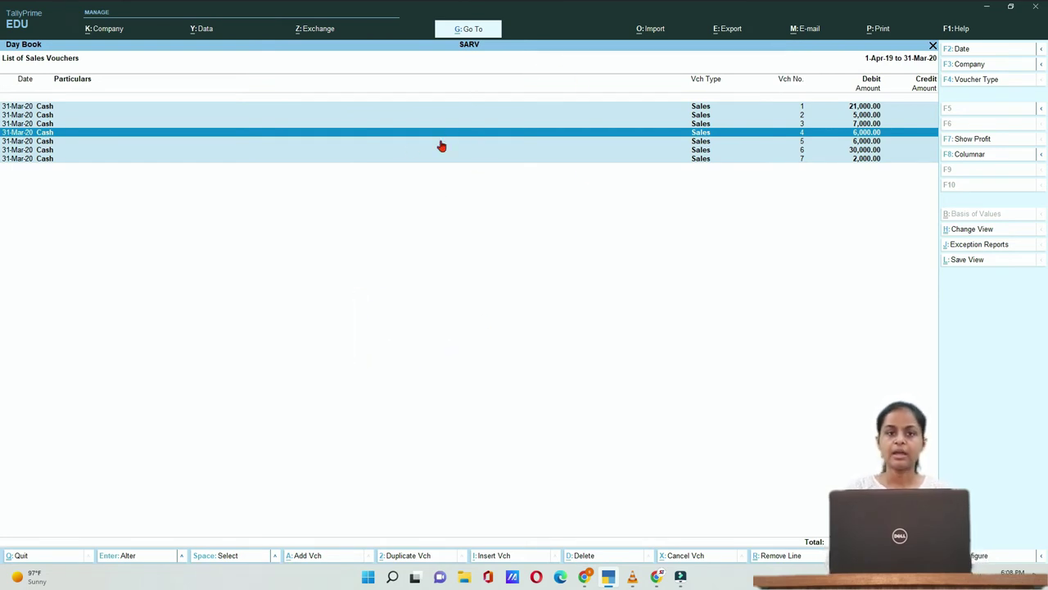
key(ctrl)
key(ctrl+space)
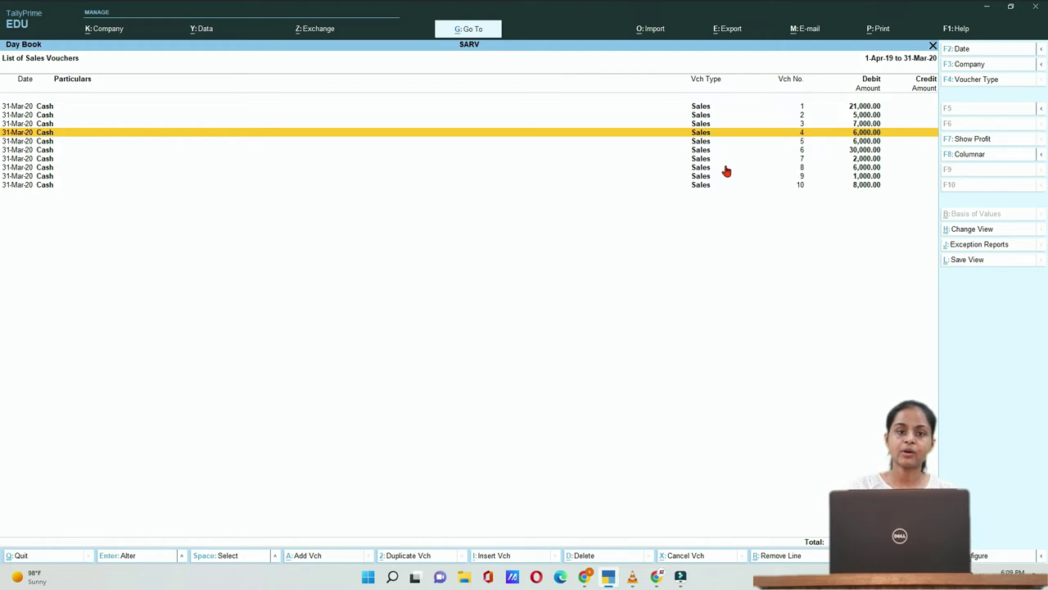
Step: Delete sales voucher no. 8 from the list of sales vouchers
key(Down)
key(Down)
key(Down)
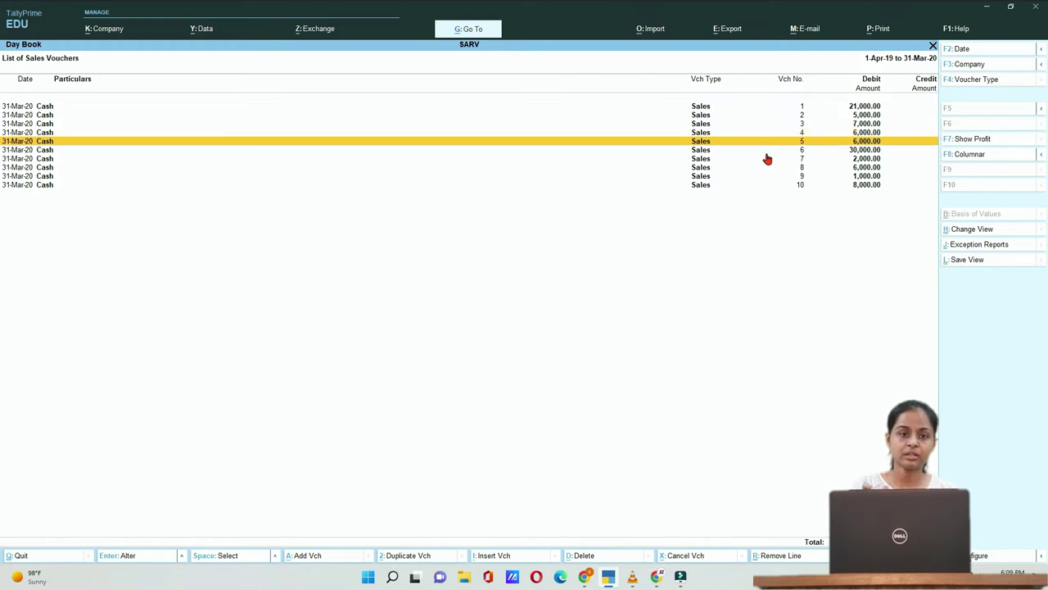
key(Down)
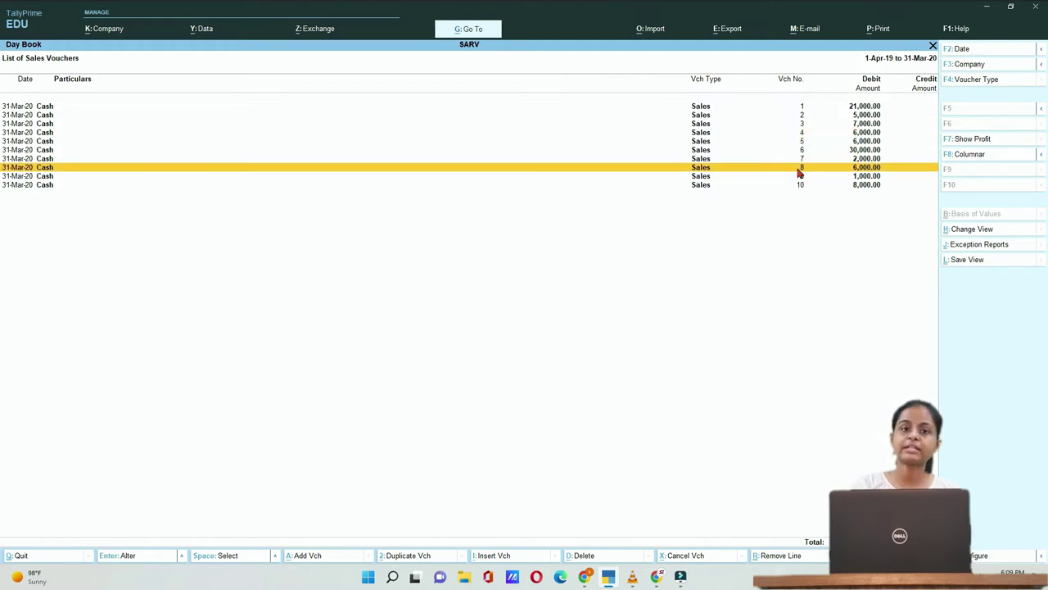
key(alt)
key(alt+d)
key(y)
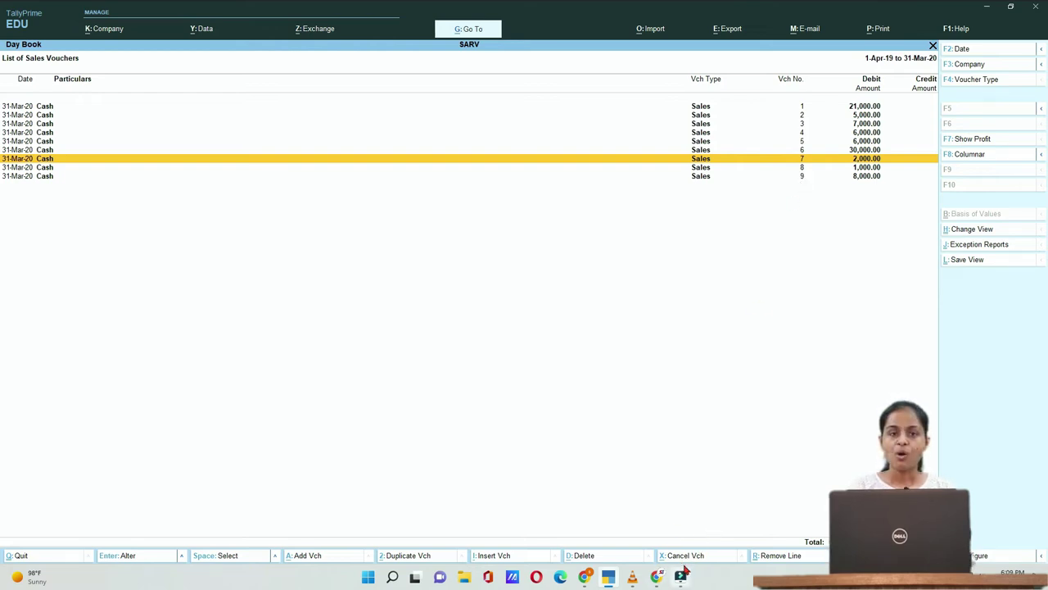
Step: Cancel sales voucher no. 7 so that its number is kept in the list
key(alt)
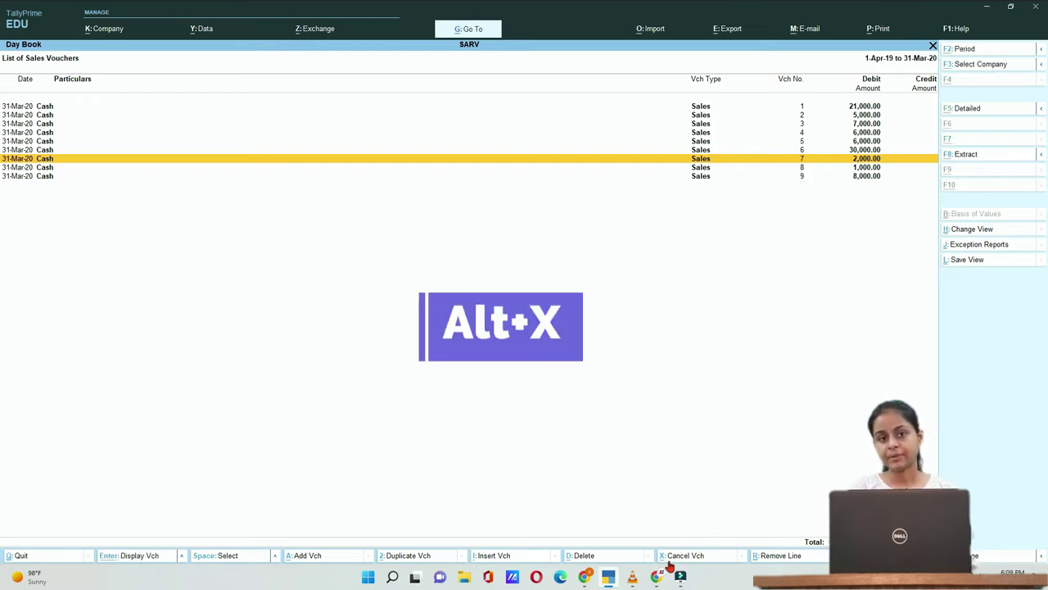
key(alt+x)
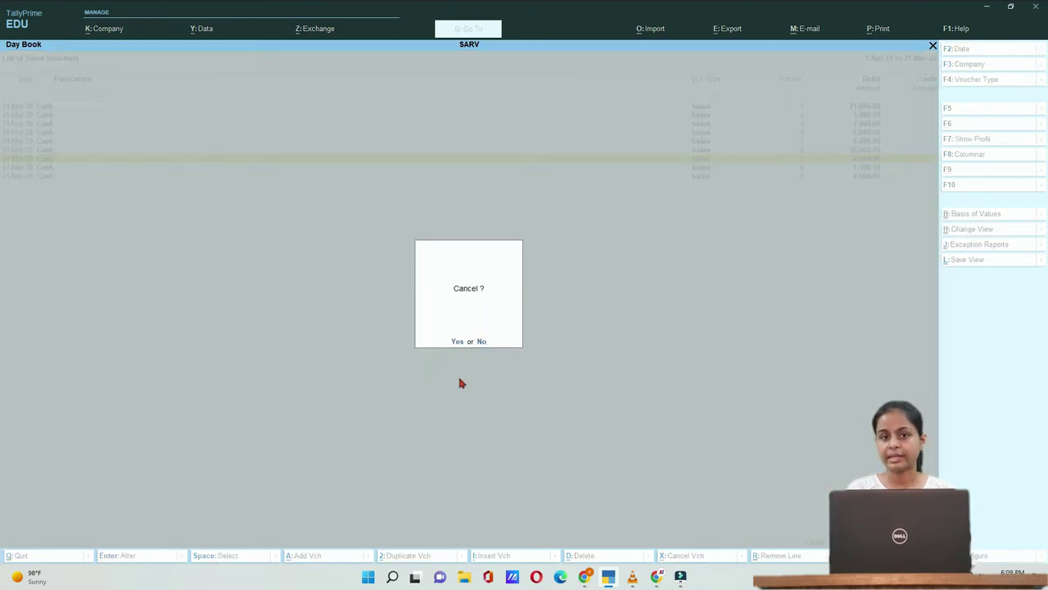
click(460, 342)
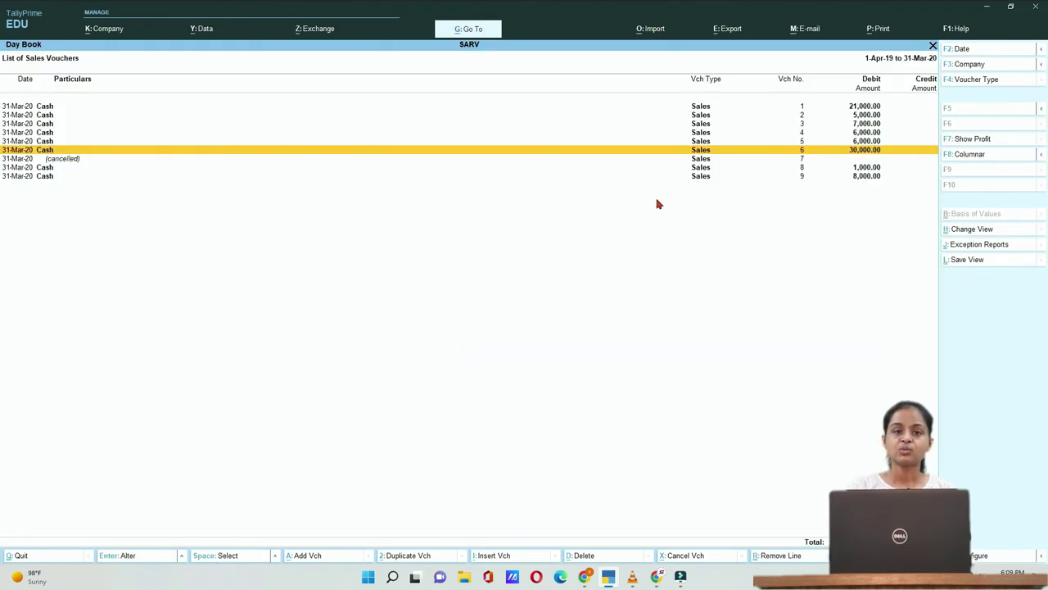
Step: Open the cancelled sales voucher no. 7 to inspect its contents and return to the list
click(807, 161)
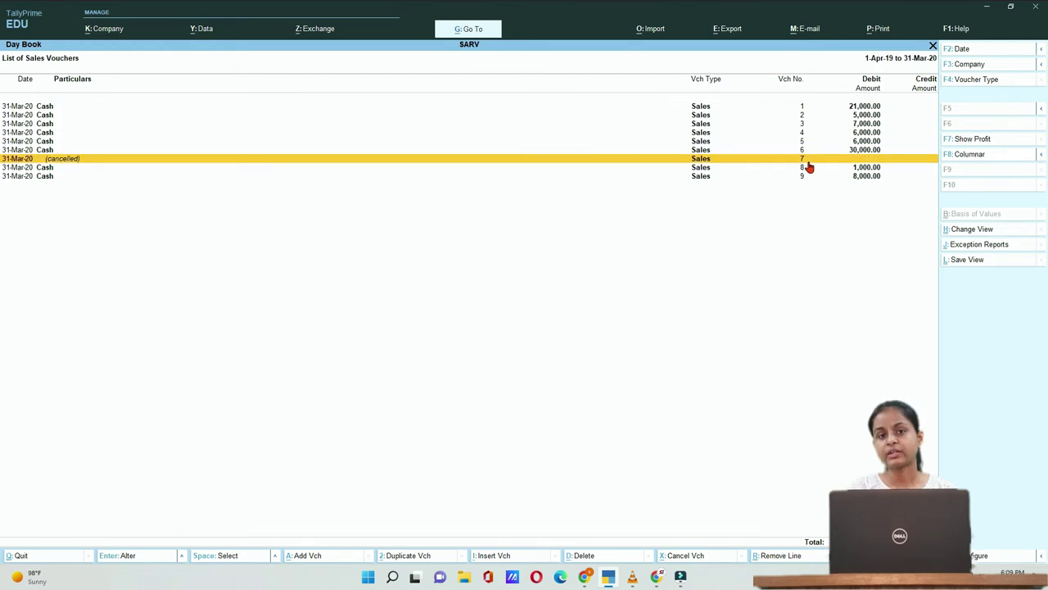
click(807, 167)
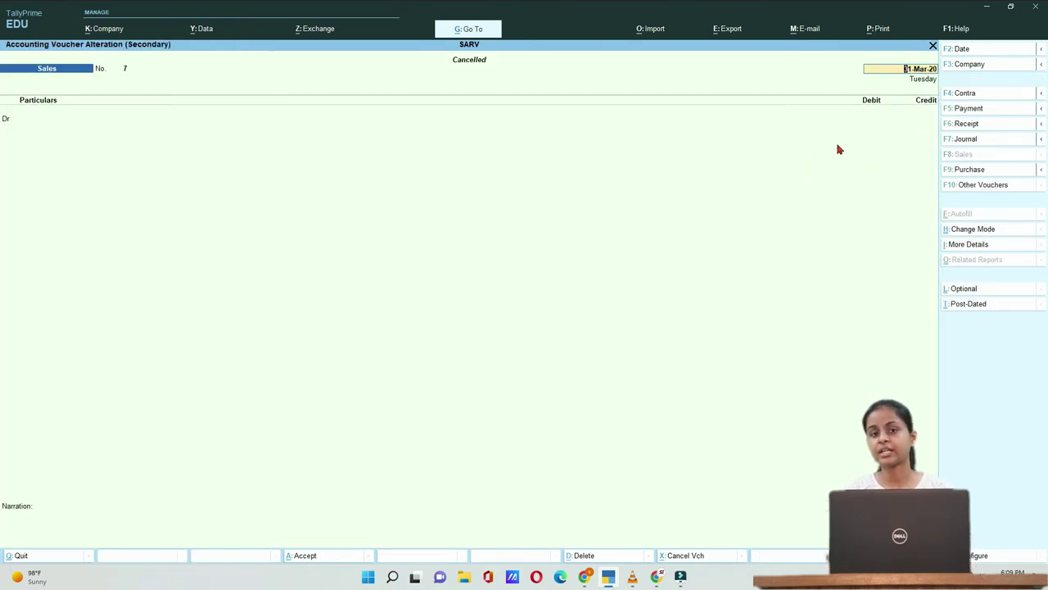
key(Escape)
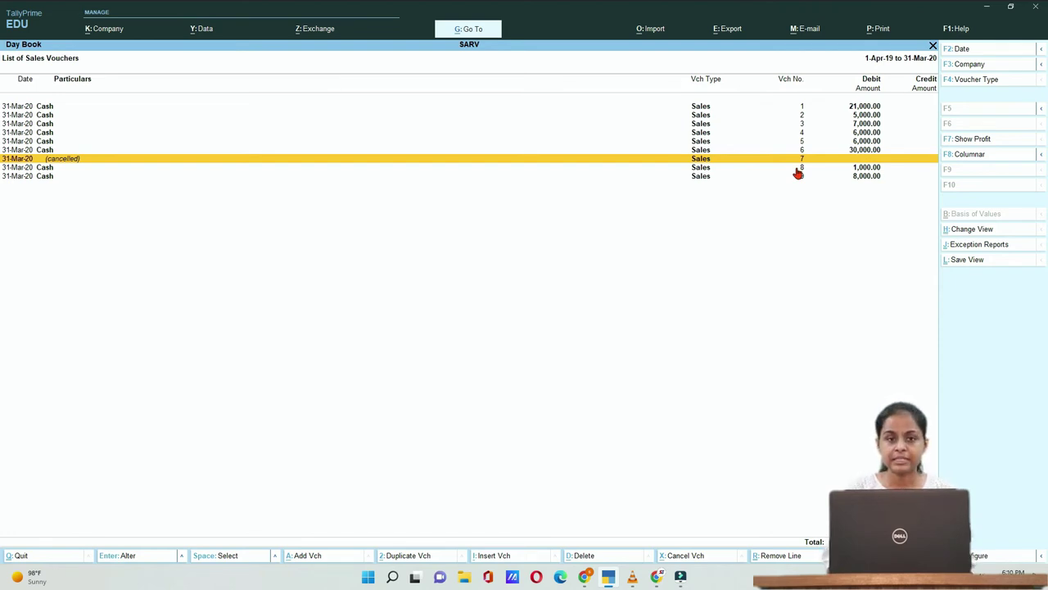
Step: Remove the line of sales voucher no. 6 from the report view and restore it
key(ctrl+r)
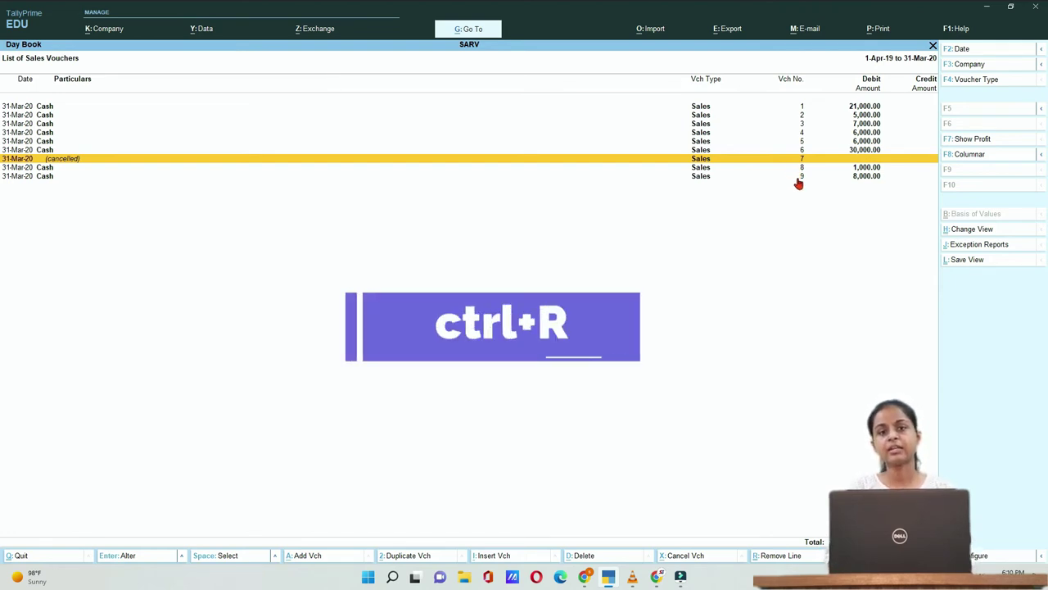
key(Up)
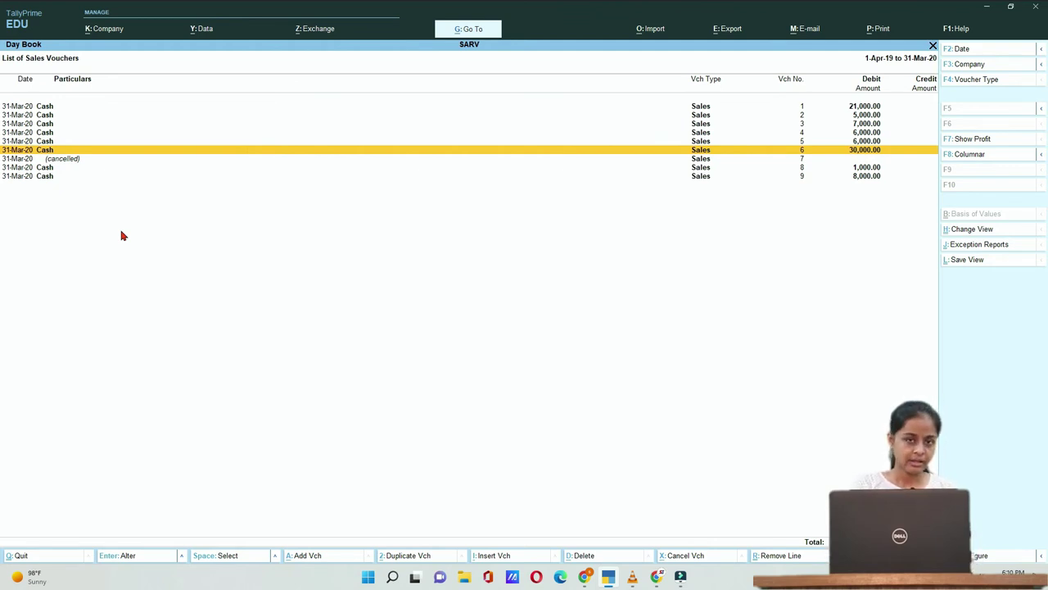
key(ctrl)
key(ctrl+r)
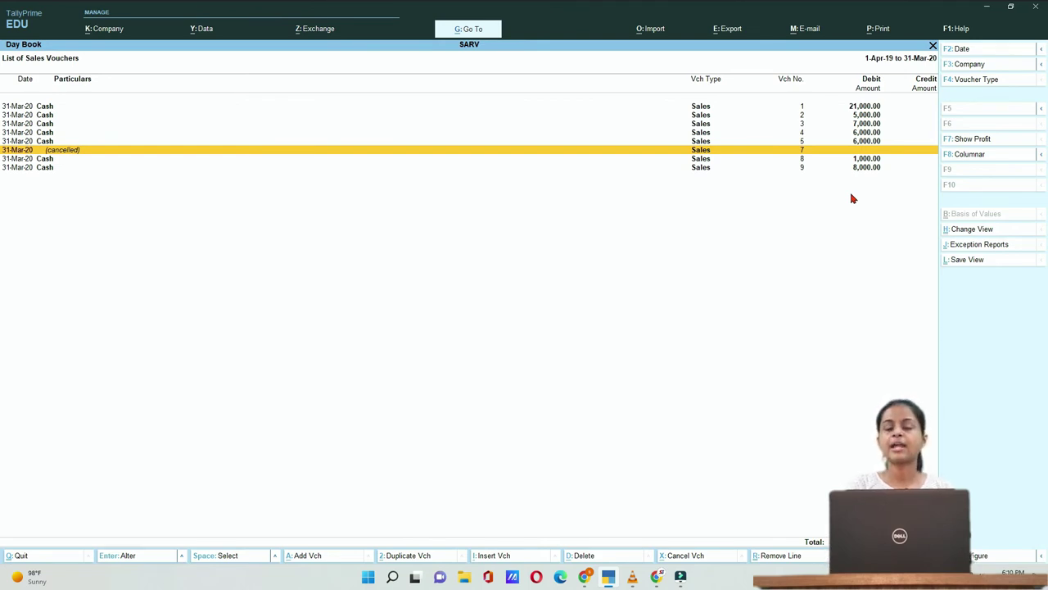
key(ctrl+u)
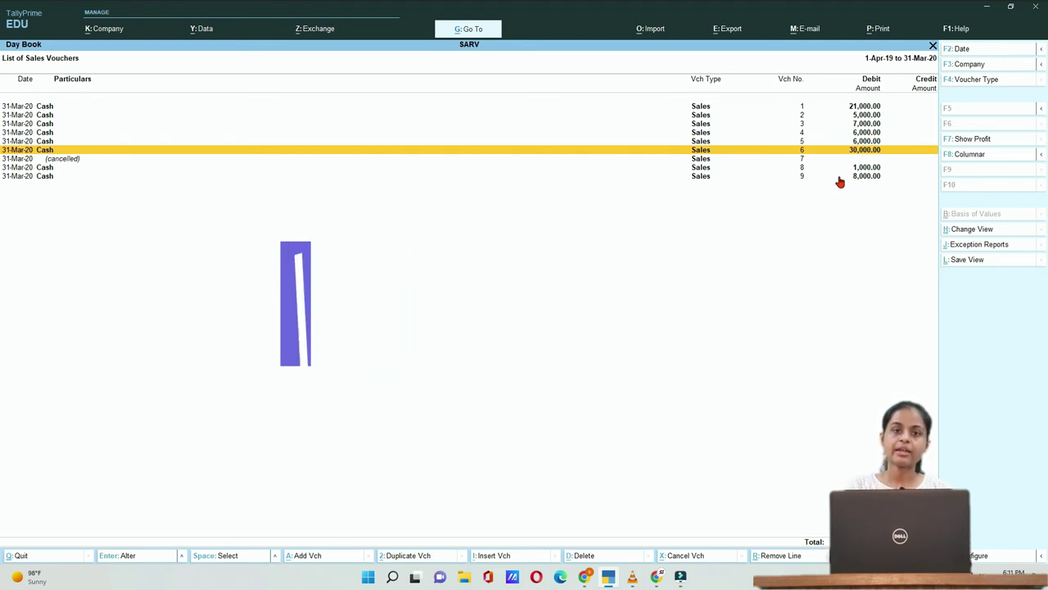
Step: Add a sales voucher after voucher no. 6, debiting Cash and crediting Student Fee with 4,000, and save it
key(alt+a)
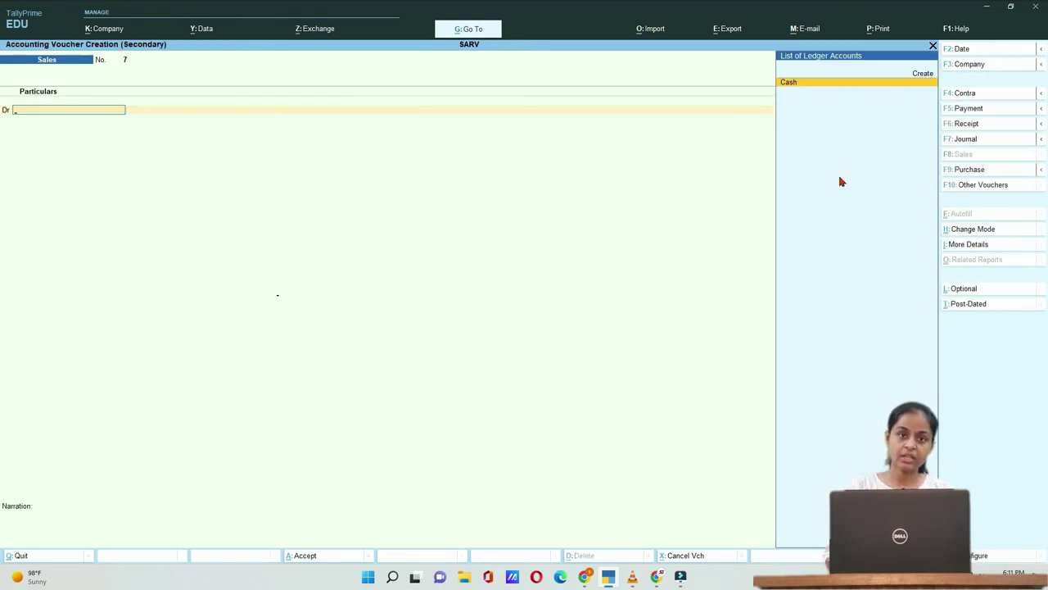
key(Return)
key(ctrl+a)
key(ctrl+a)
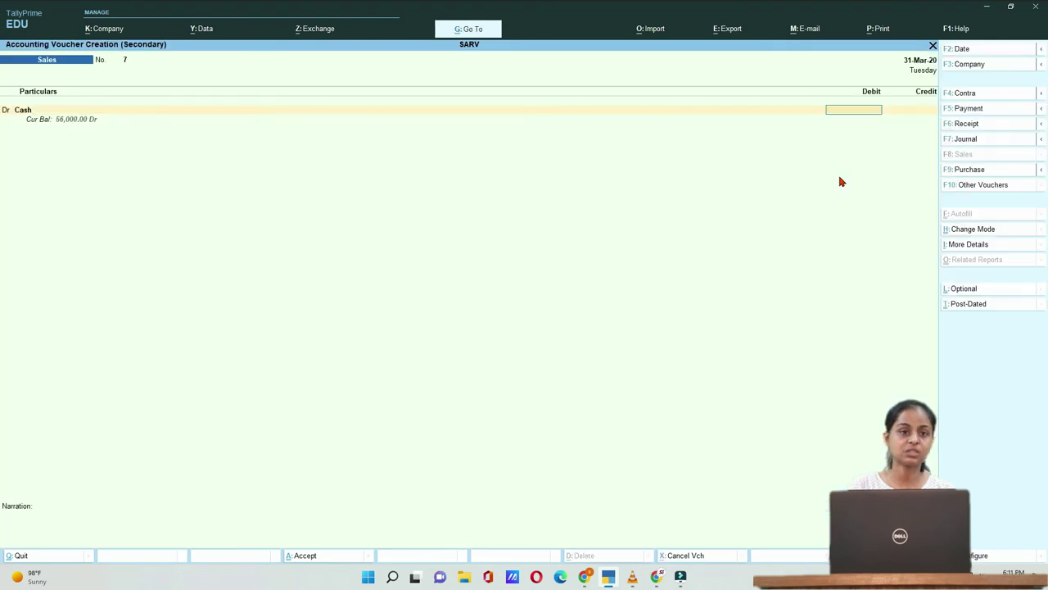
text(4000)
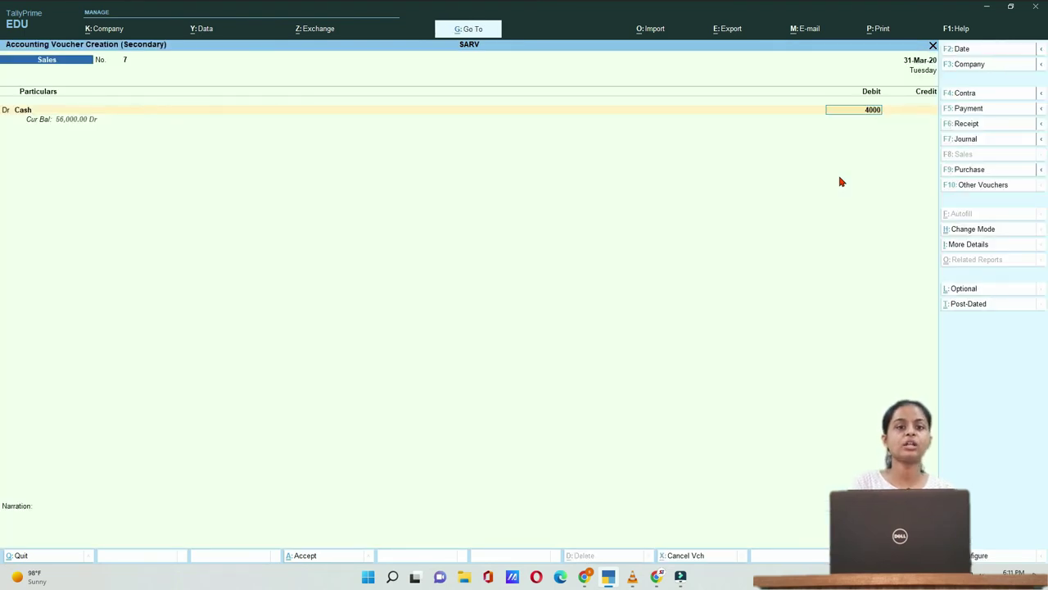
key(Return)
key(Return)
key(Return)
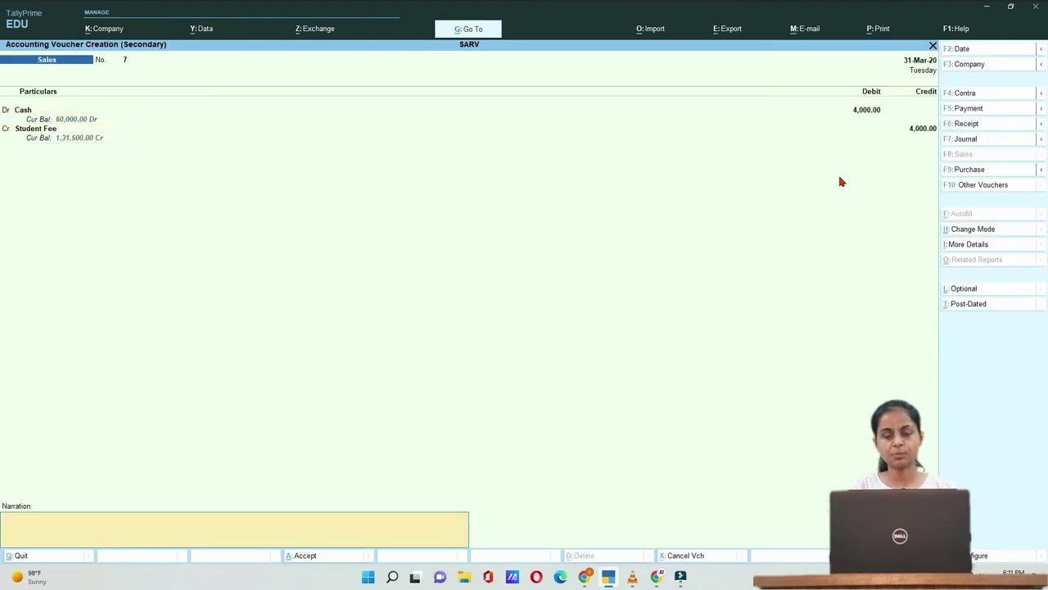
key(ctrl+a)
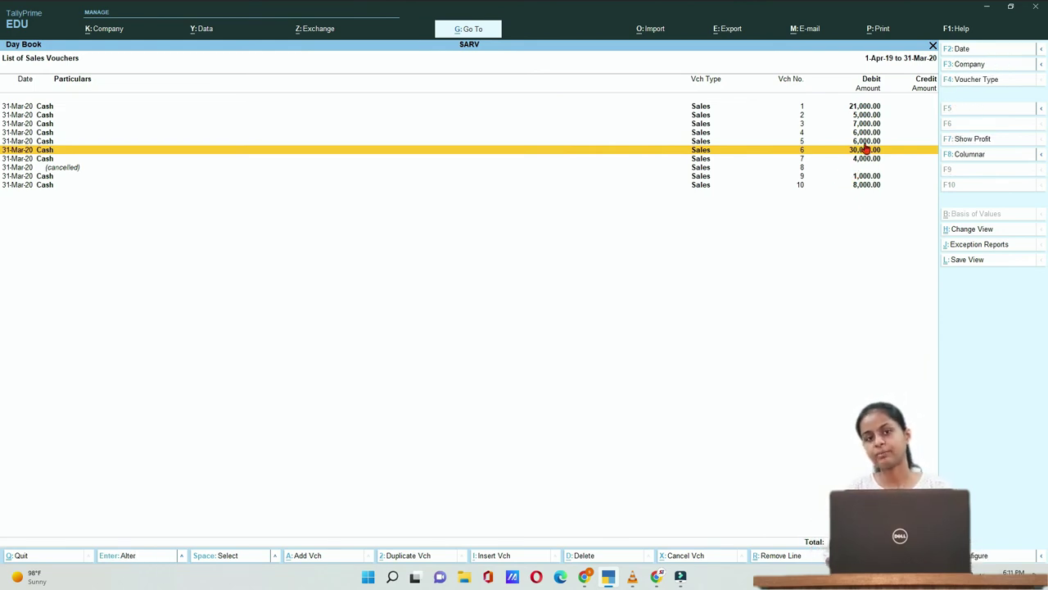
Step: Insert a sales voucher before voucher no. 6, debiting Cash and crediting Student Fee with 3,000, and save it
key(alt+i)
key(Return)
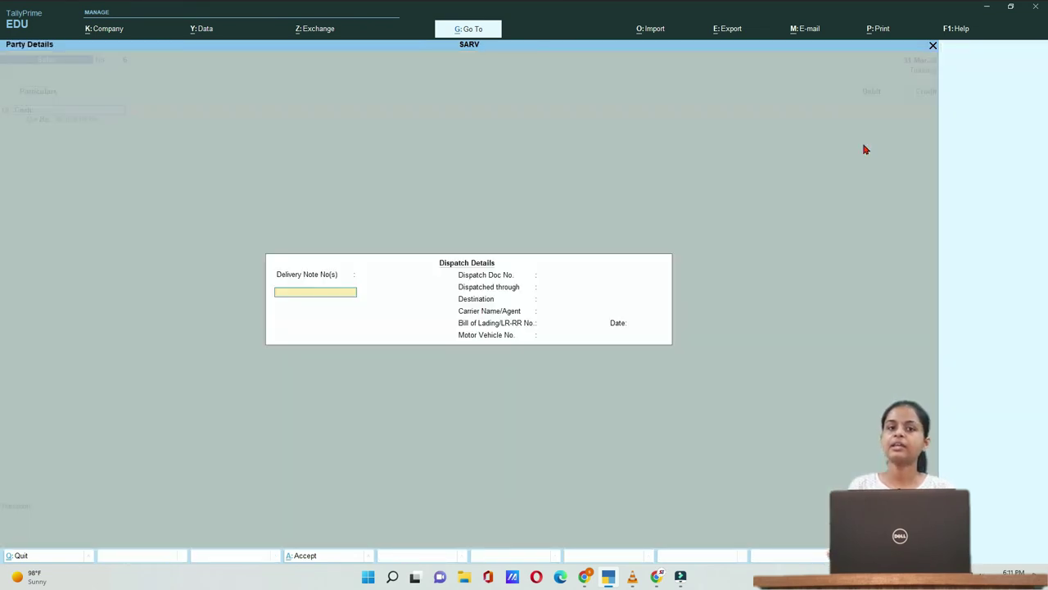
key(ctrl+a)
key(ctrl+a)
text(30,0)
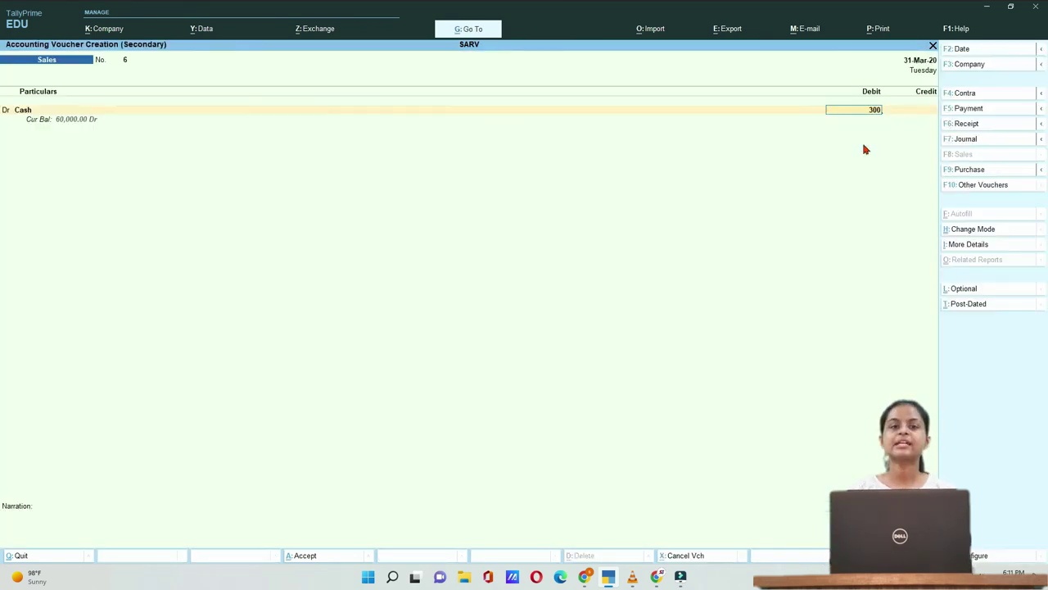
text(0)
key(Return)
key(Return)
key(ctrl+a)
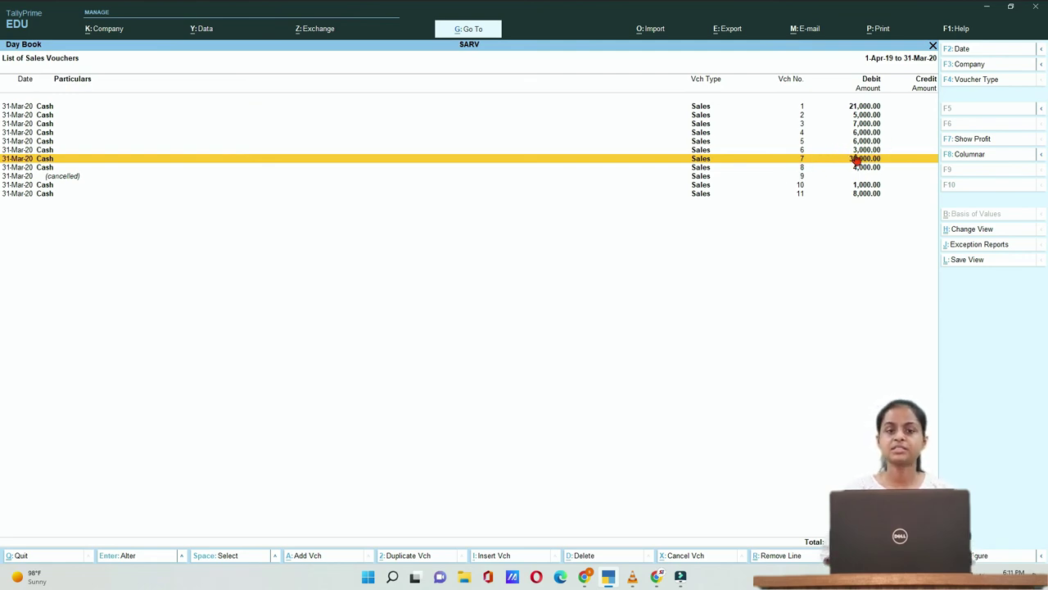
Step: Duplicate sales voucher no. 4 with the Cash debit amount set to 4,500 and save the copy
key(Up)
key(Up)
key(Up)
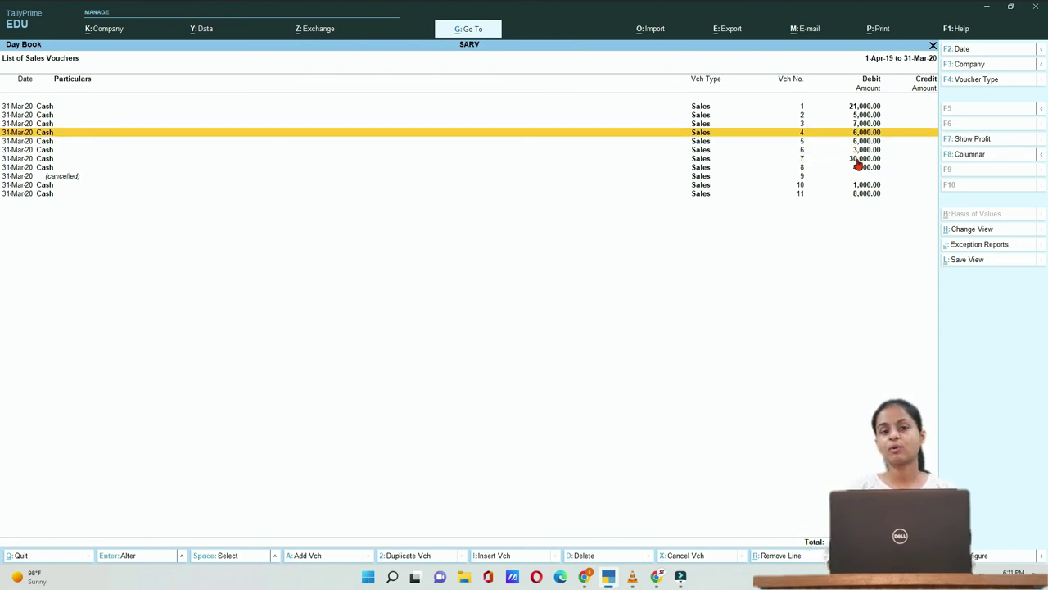
key(alt+2)
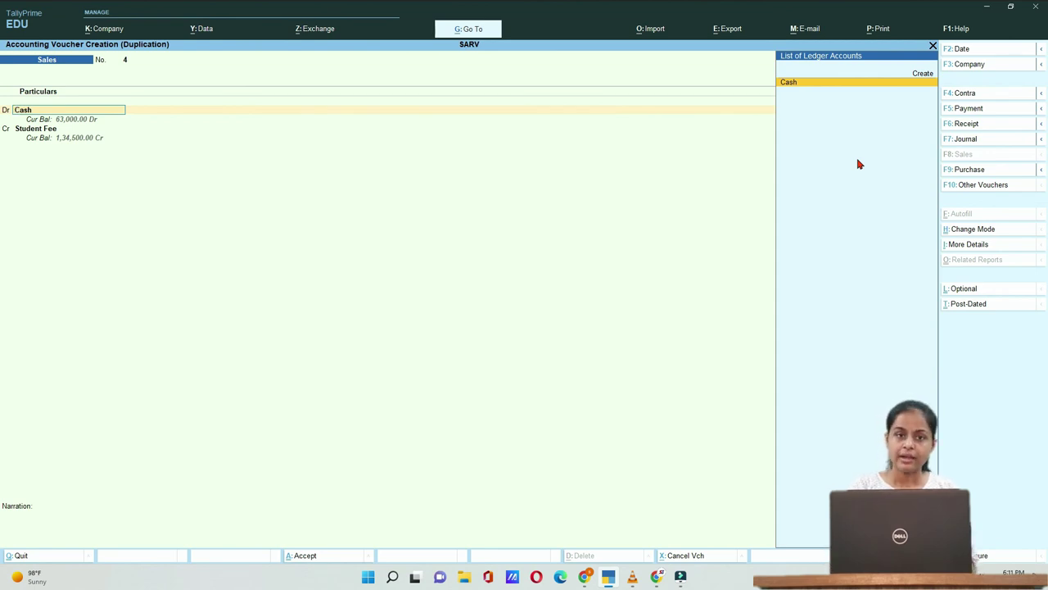
key(Return)
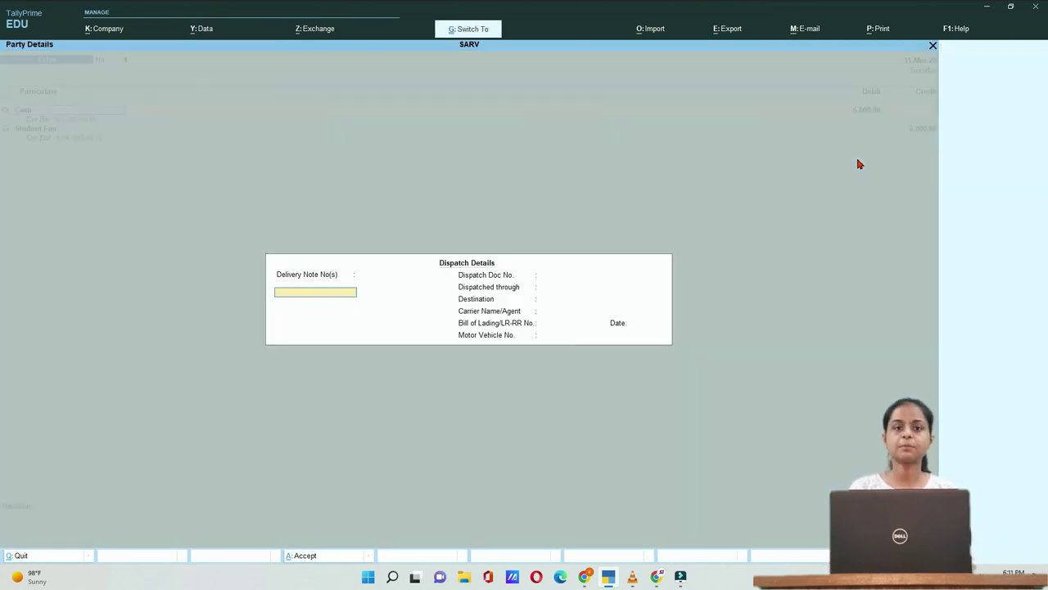
key(Return)
key(alt+2)
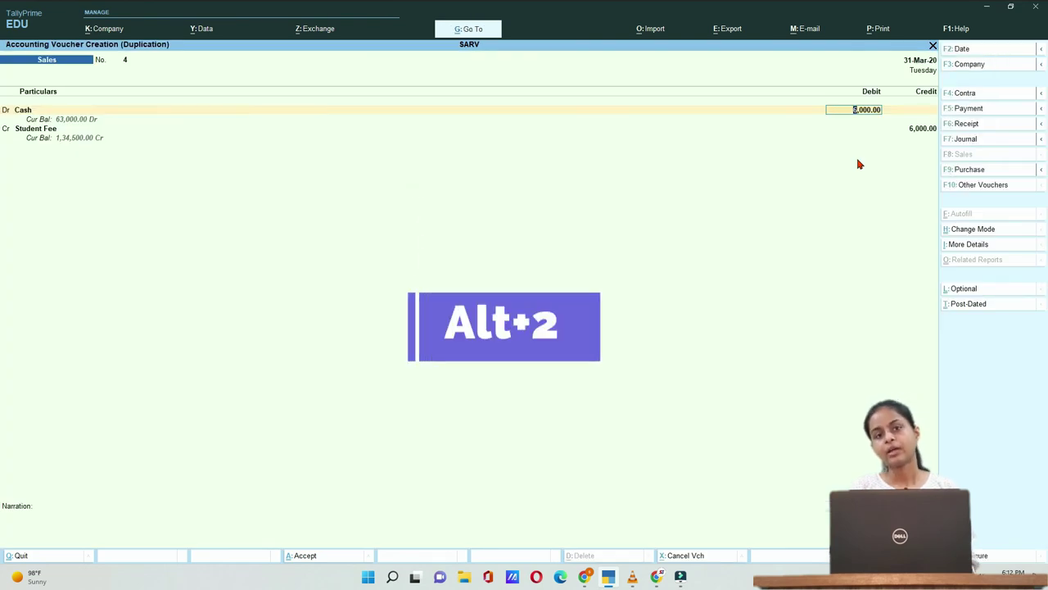
text(4500)
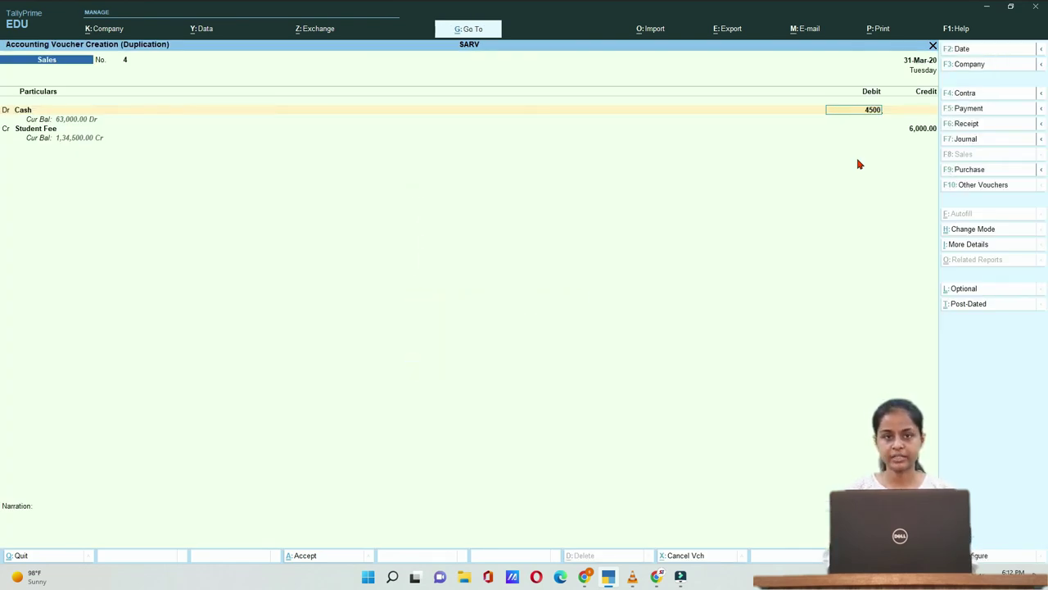
key(Return)
key(ctrl+a)
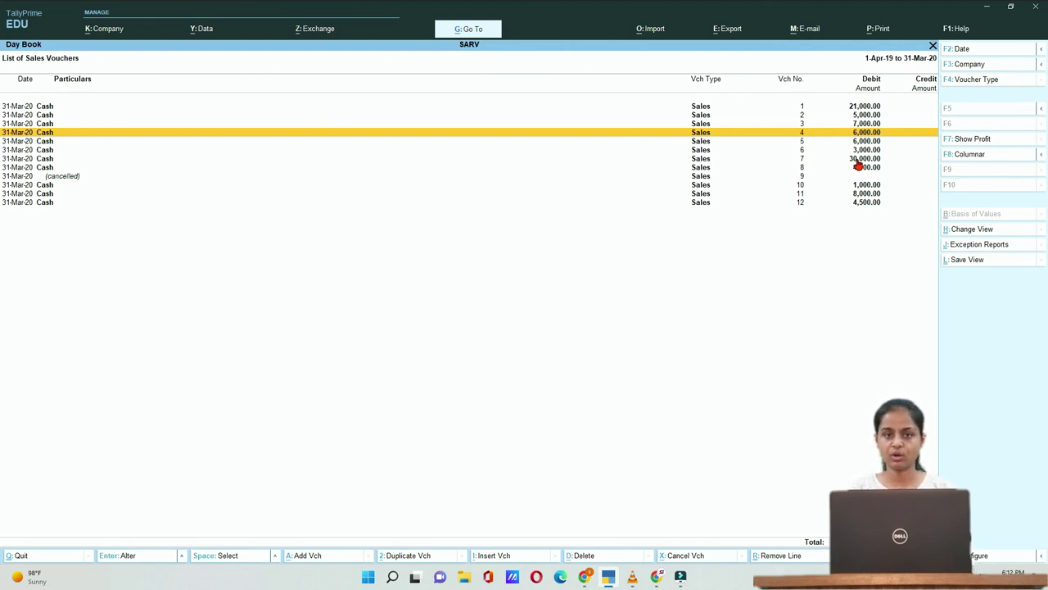
Step: Quit the Day Book and return to the Gateway of Tally
key(ctrl)
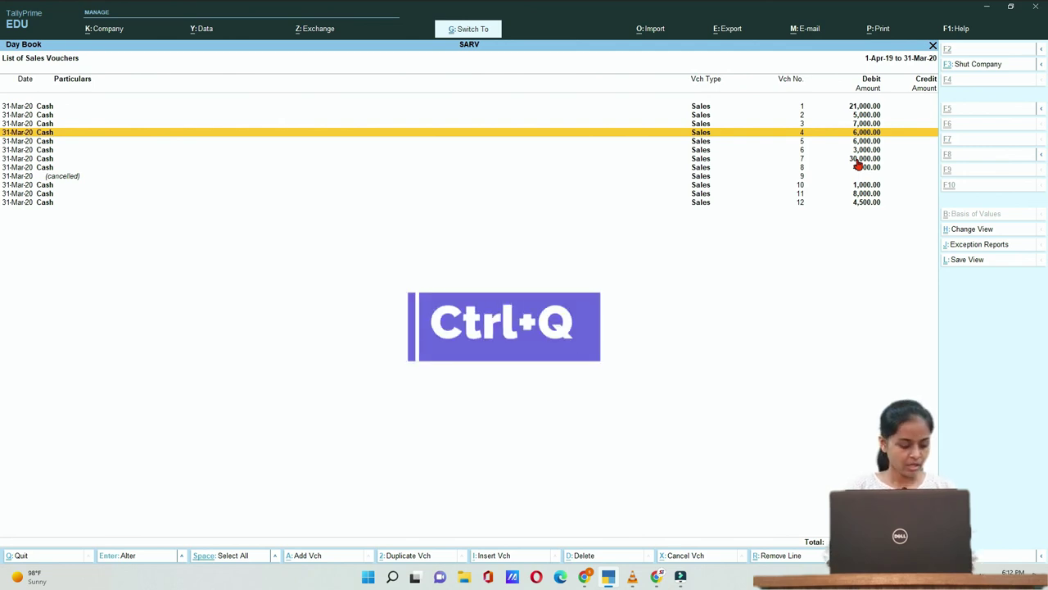
key(ctrl+q)
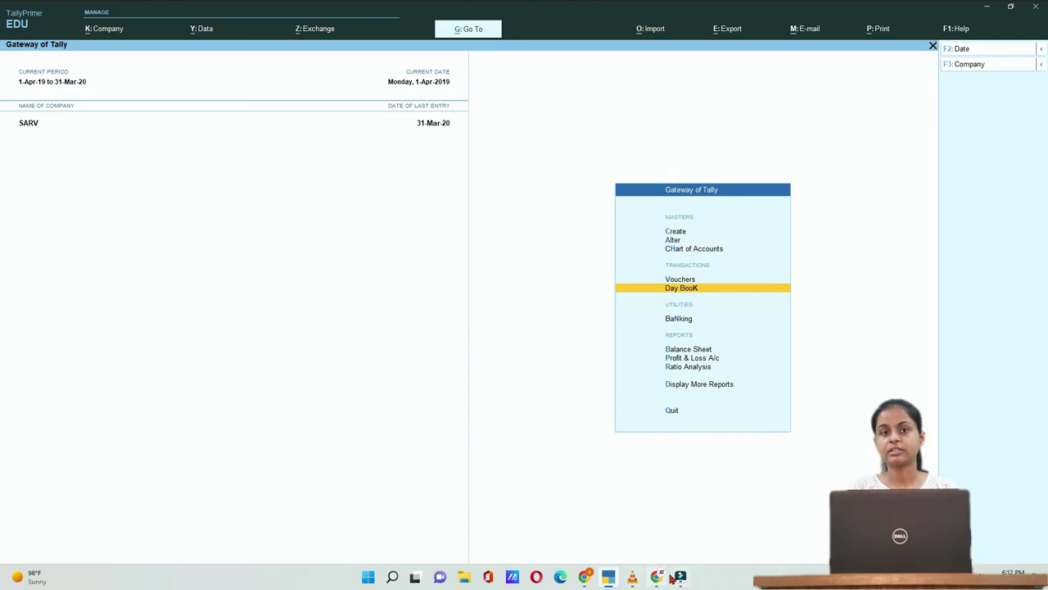
mouse_move(686, 577)
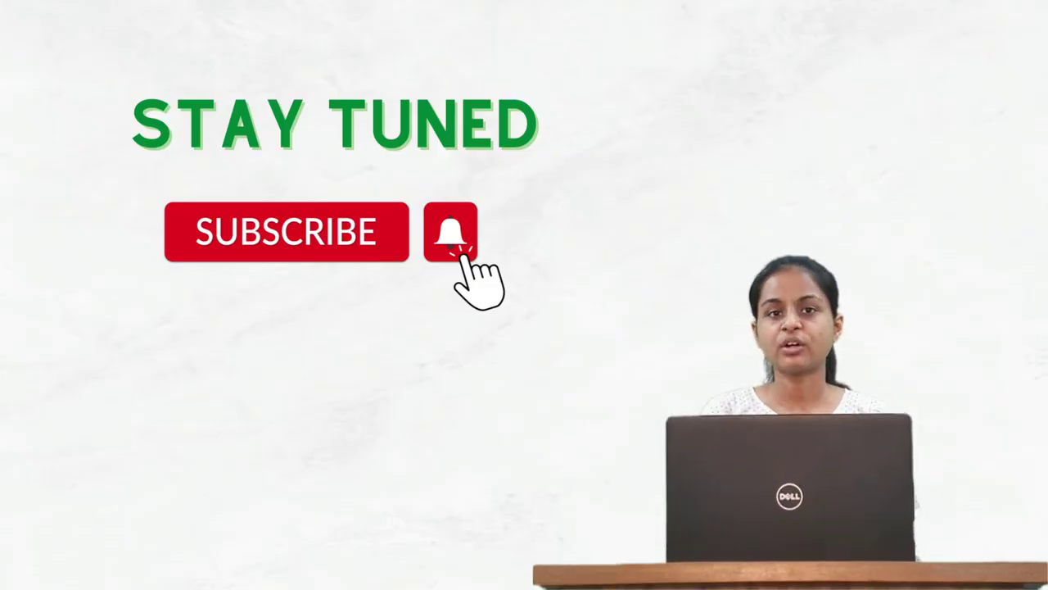